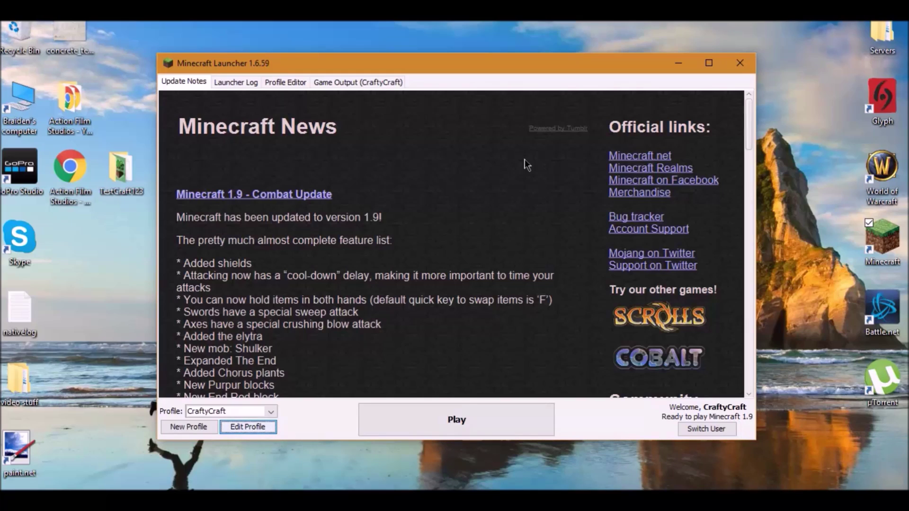
Step: Launch Minecraft 1.9 with the CraftyCraft profile, maximize the game window and load the singleplayer Creative World
left_click(461, 416)
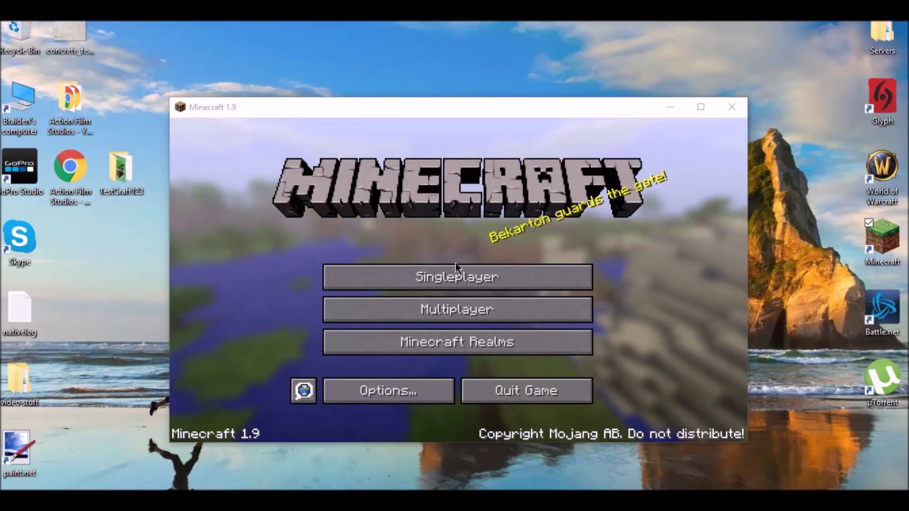
left_click(458, 281)
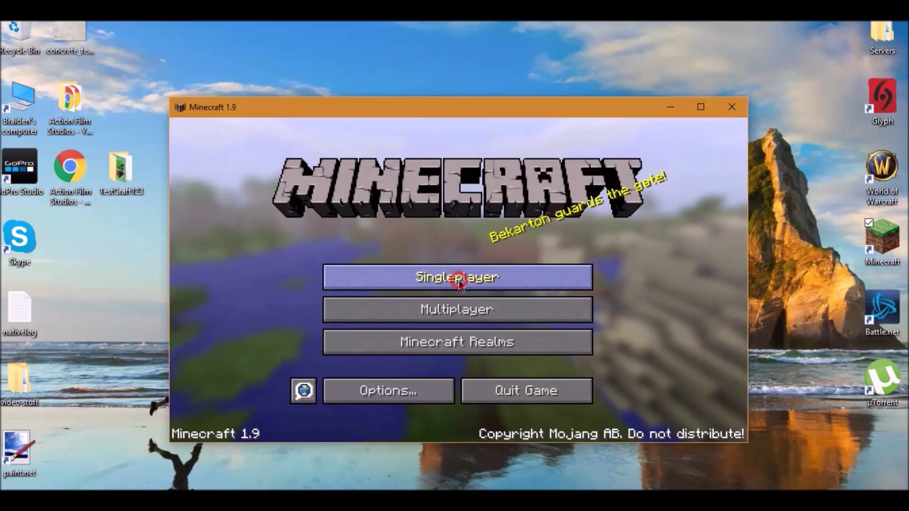
left_click(701, 107)
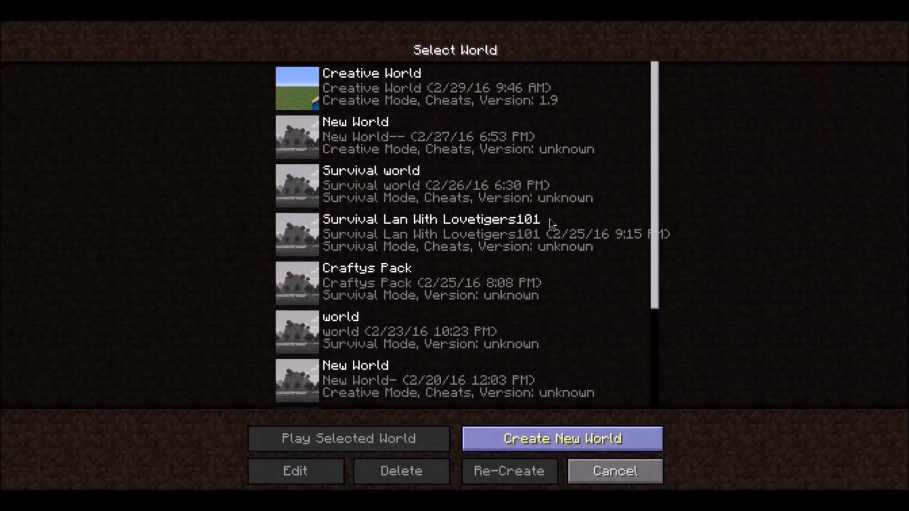
double_click(443, 87)
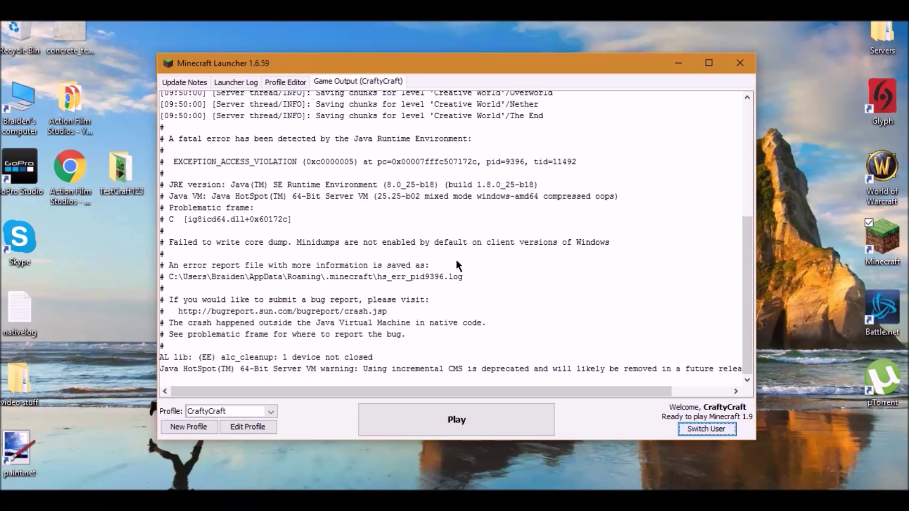
Step: Edit the CraftyCraft profile, enable custom JVM arguments and remove everything after the -Xmx1G argument
left_click(259, 427)
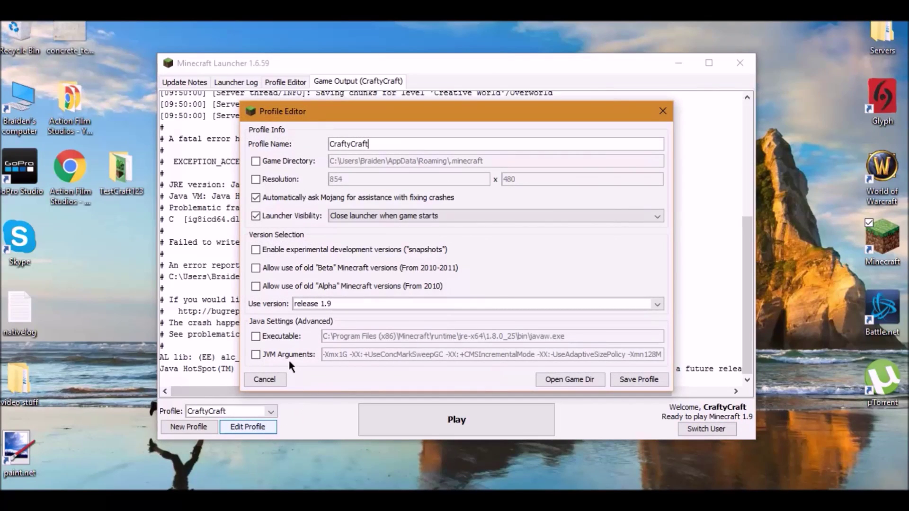
left_click(256, 356)
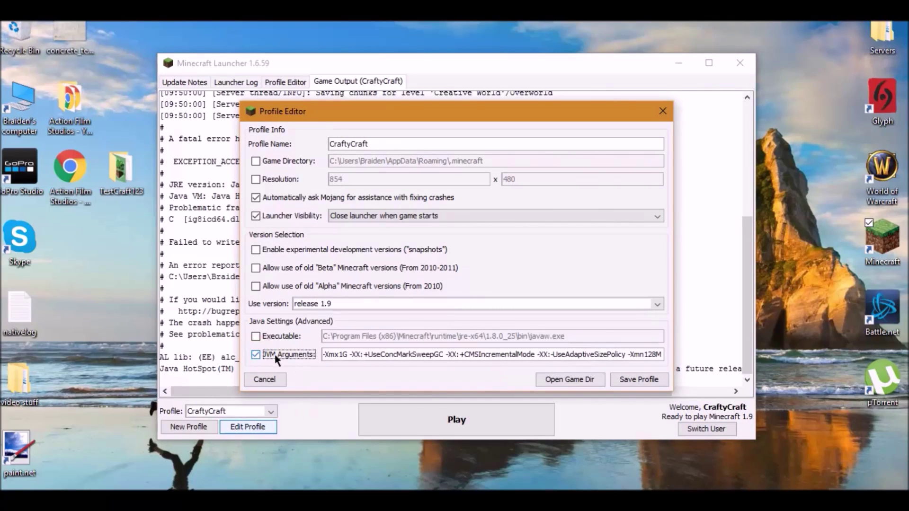
double_click(343, 354)
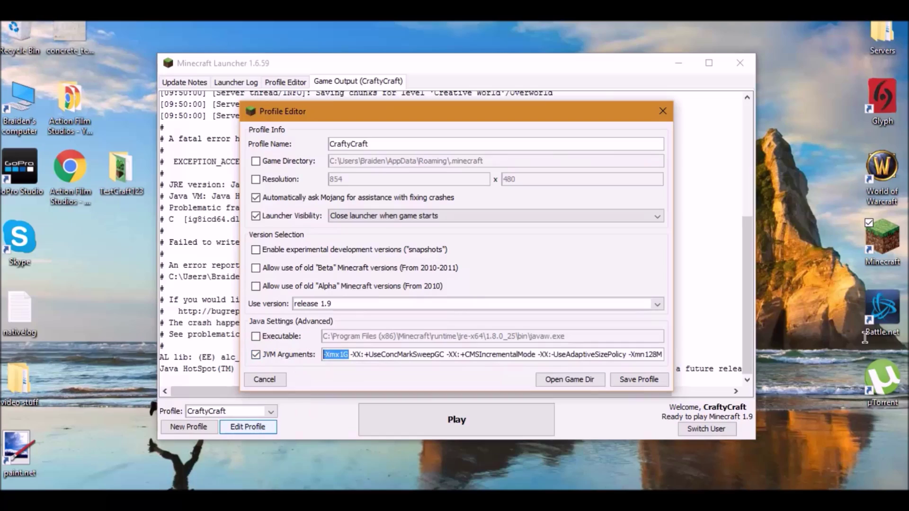
key("Right")
key("shift+End")
key("Delete")
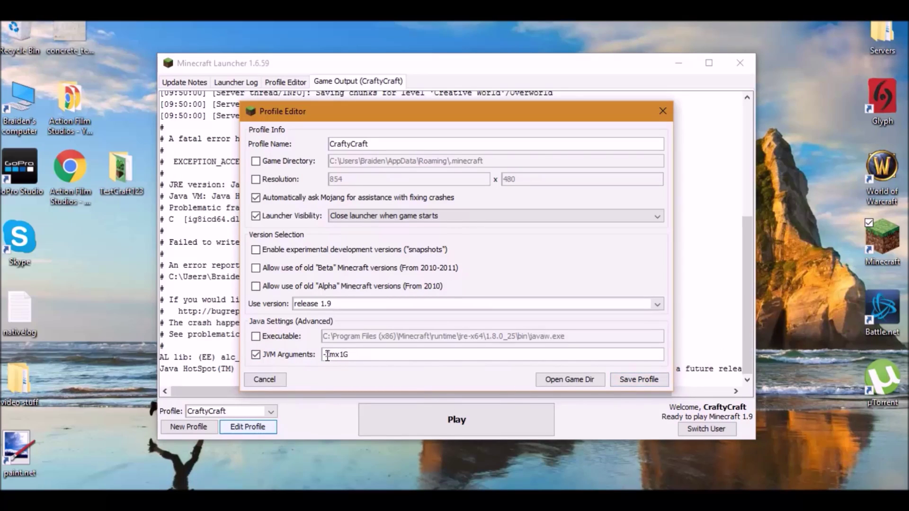
left_click_drag(327, 356, 370, 354)
left_click(394, 356)
Step: Open File Explorer and view the system properties of the computer
key("super+e")
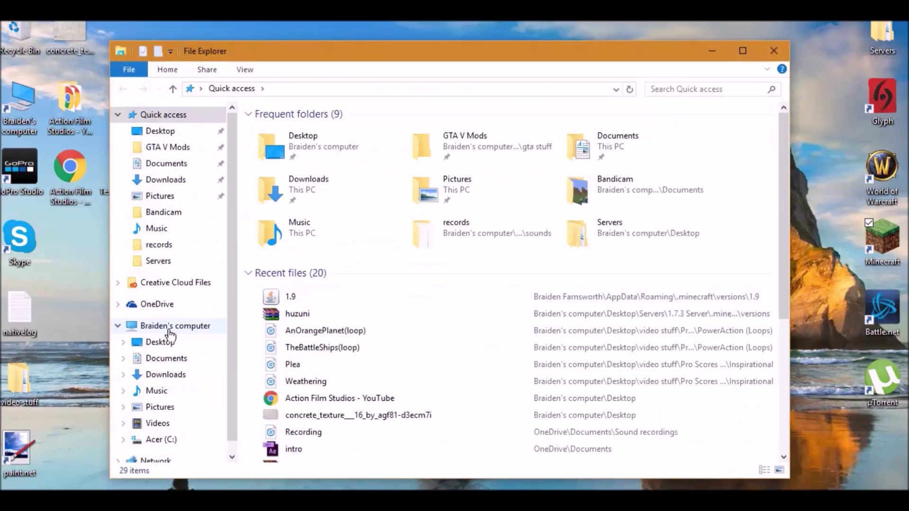
left_click(172, 328)
right_click(168, 328)
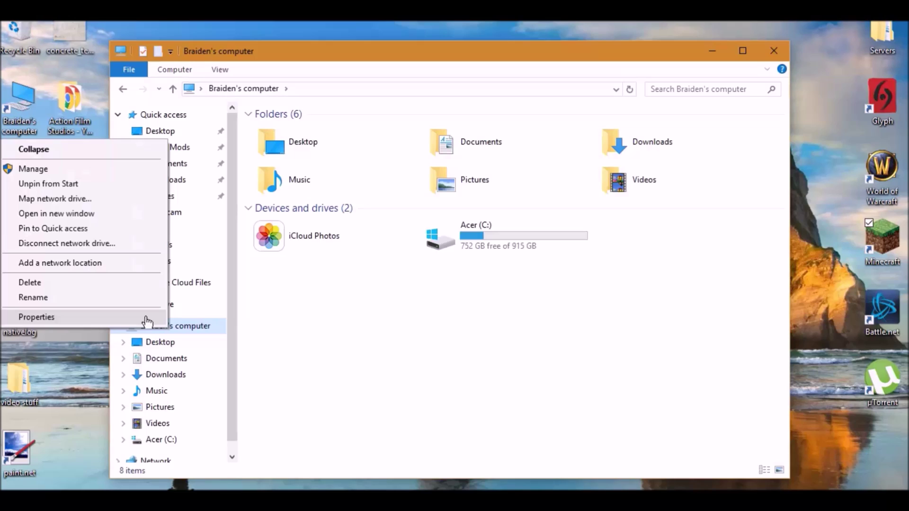
left_click(146, 321)
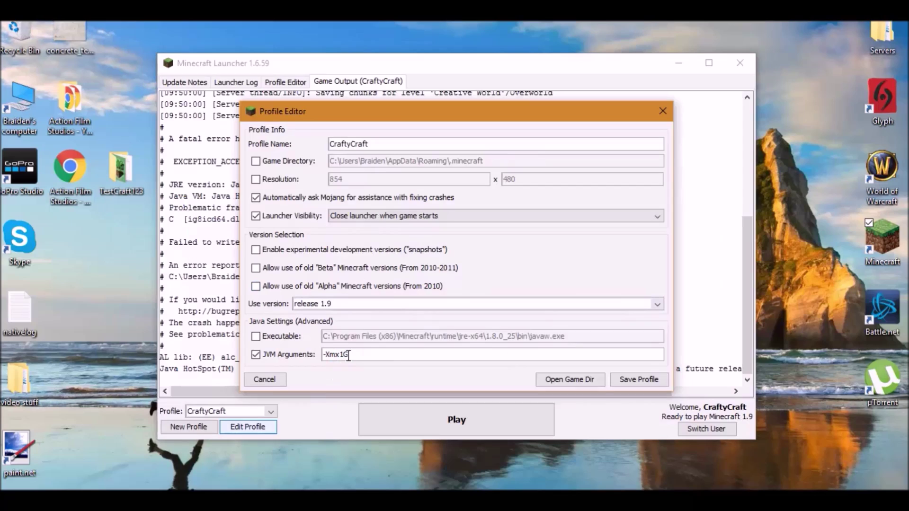
Step: Change the number in the -Xmx memory argument to 4, save the profile and launch the game
left_click(345, 356)
key("BackSpace")
type("4")
left_click(642, 379)
left_click(438, 421)
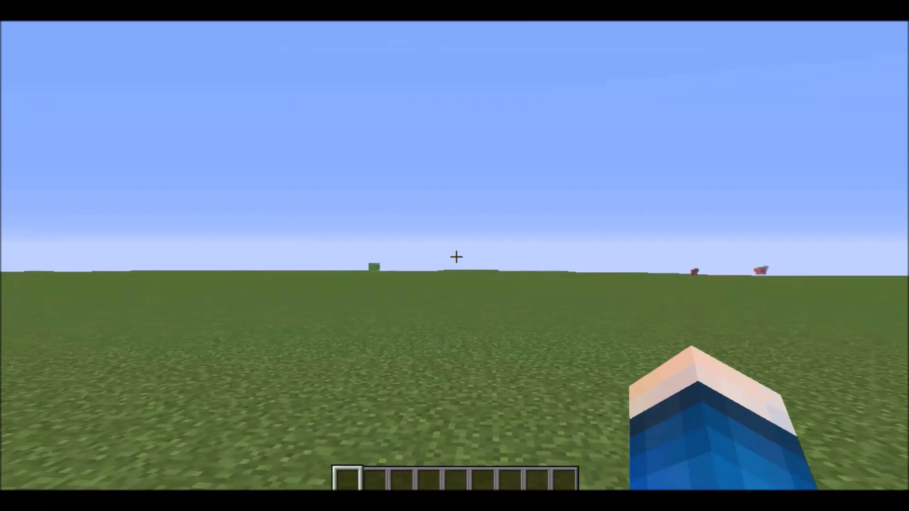
Step: Set the game difficulty to Peaceful in the options and return to the world
key("Escape")
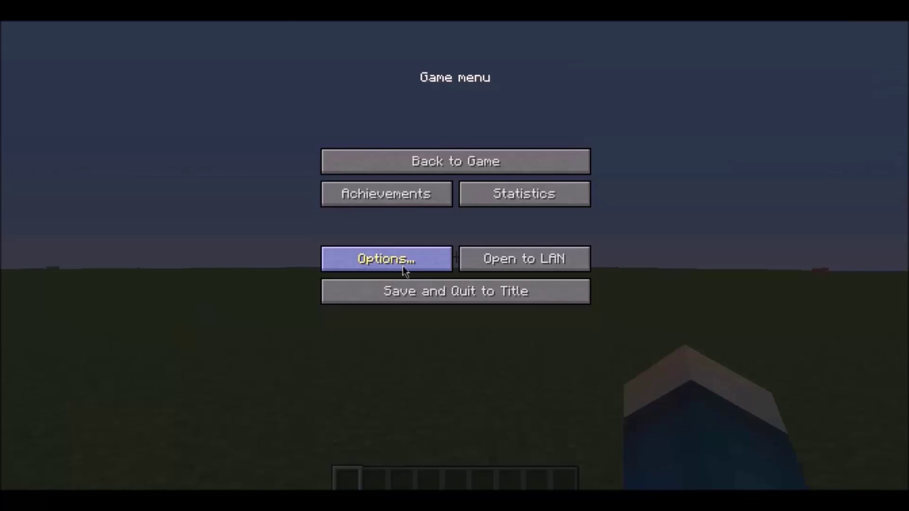
left_click(403, 261)
left_click(561, 93)
left_click(561, 94)
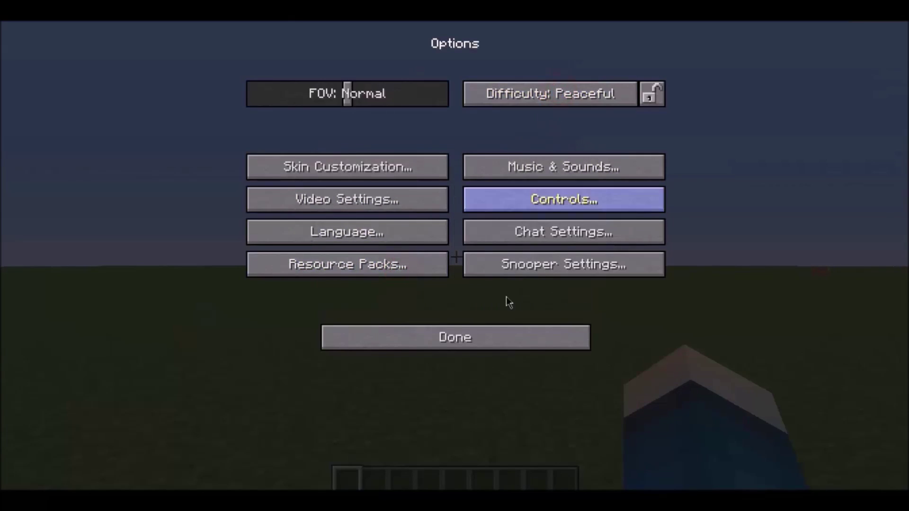
left_click(492, 337)
key("Escape")
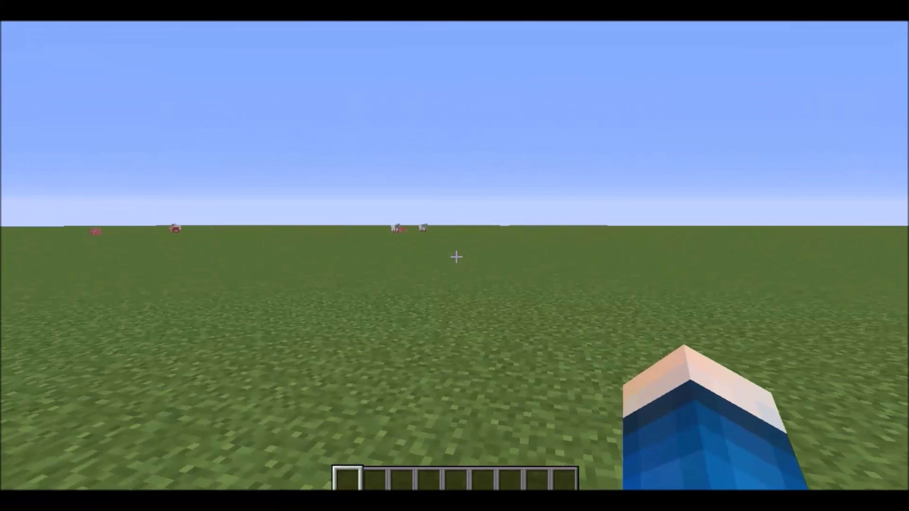
Step: Look through the Miscellaneous, Redstone and Building Blocks categories of the creative inventory
key("e")
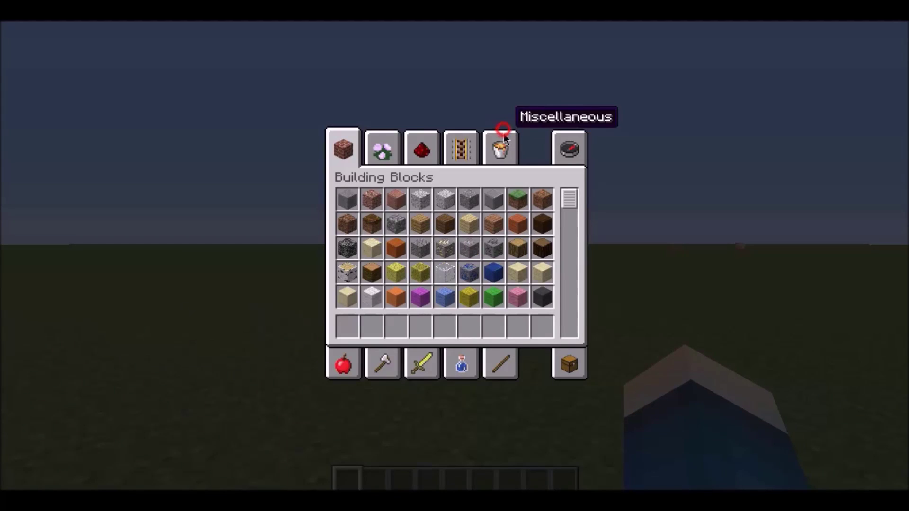
left_click(501, 149)
scroll(448, 247, "down", 3)
scroll(474, 284, "up", 3)
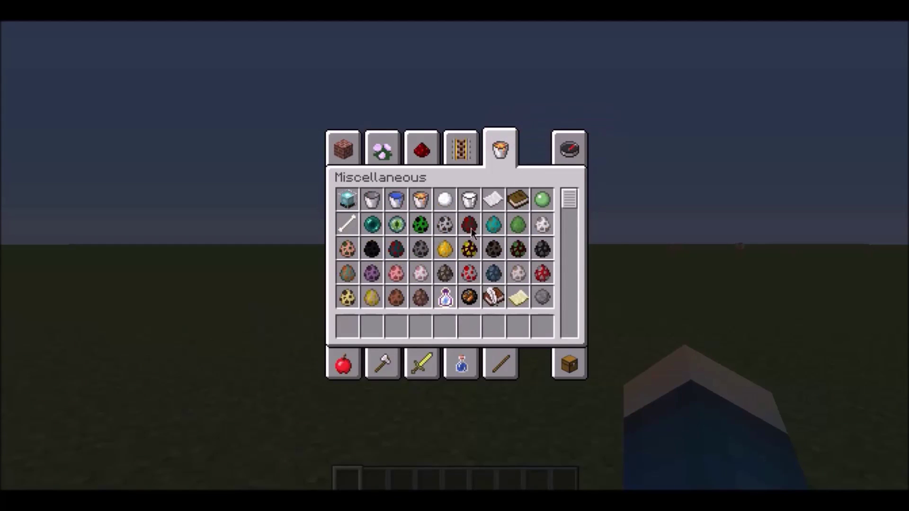
left_click(460, 147)
left_click(421, 151)
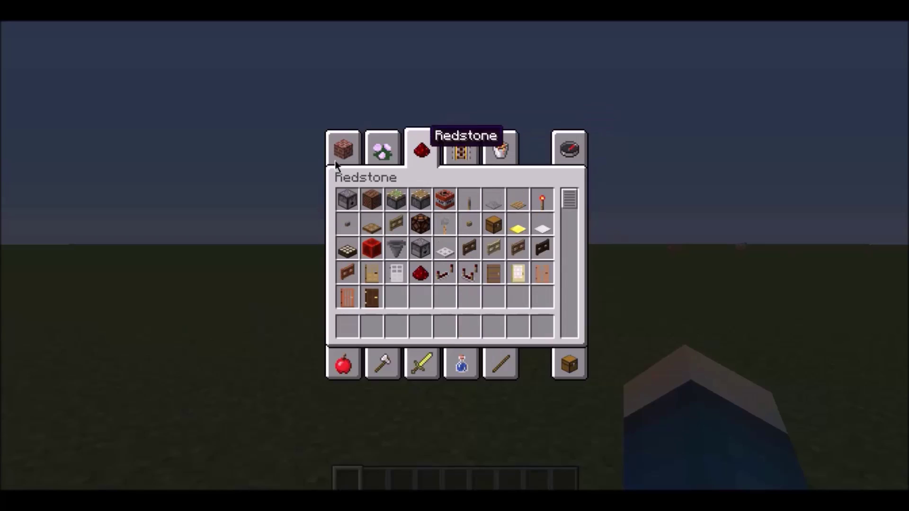
left_click(344, 149)
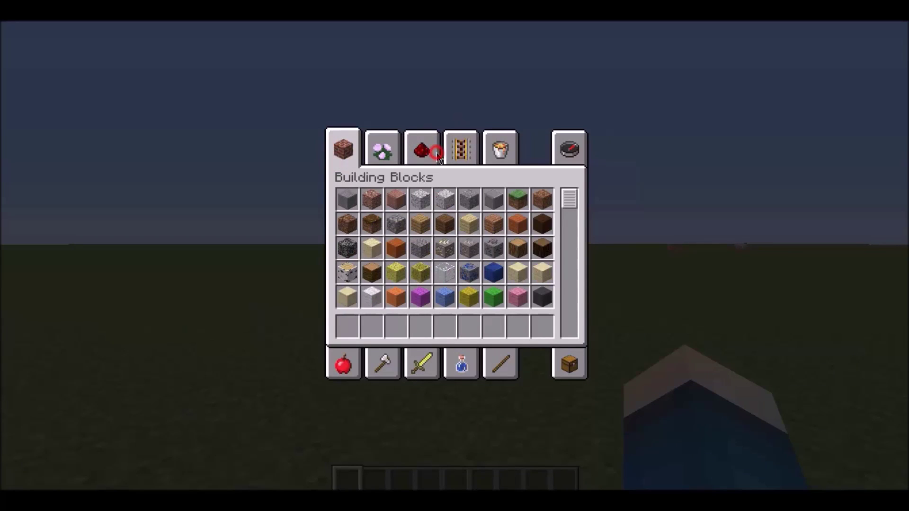
Step: Add a sticky piston to the third hotbar slot and redstone to the fourth from the Redstone category
left_click(422, 150)
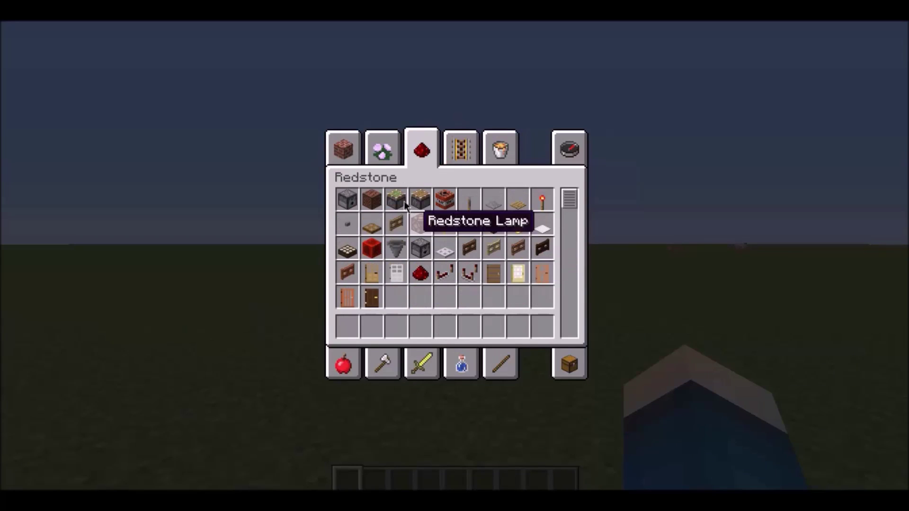
left_click(396, 199)
left_click(406, 327)
left_click(420, 273)
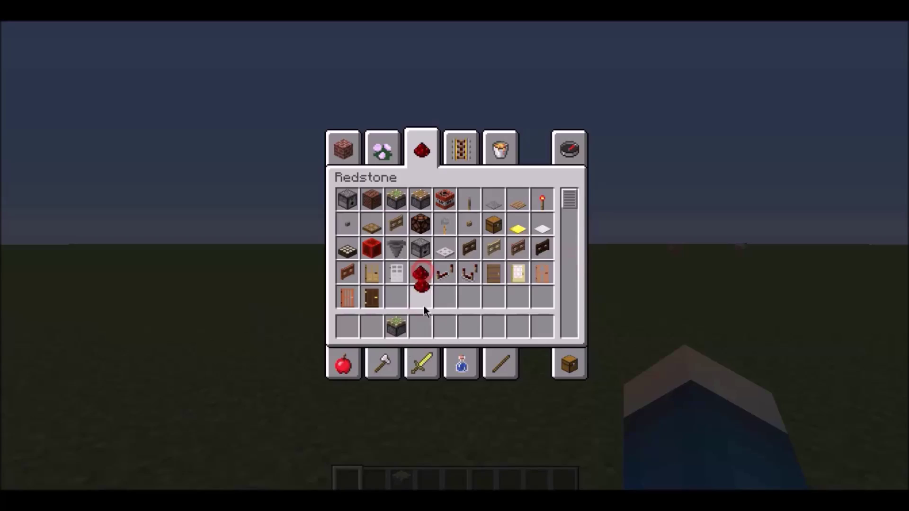
left_click(421, 326)
key("e")
Step: Place an upward-facing sticky piston on the grass and lay redstone dust right beside it
key("4")
key("3")
right_click(455, 256)
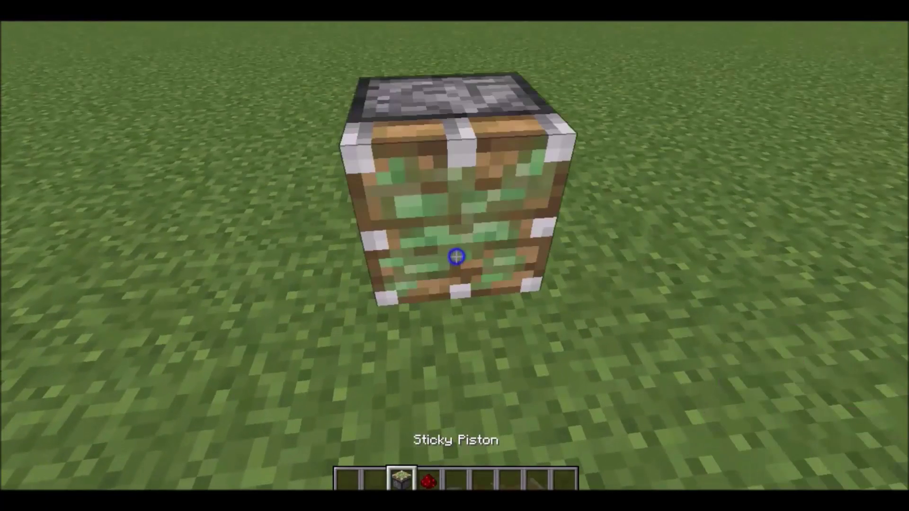
left_click(455, 255)
right_click(454, 256)
key("4")
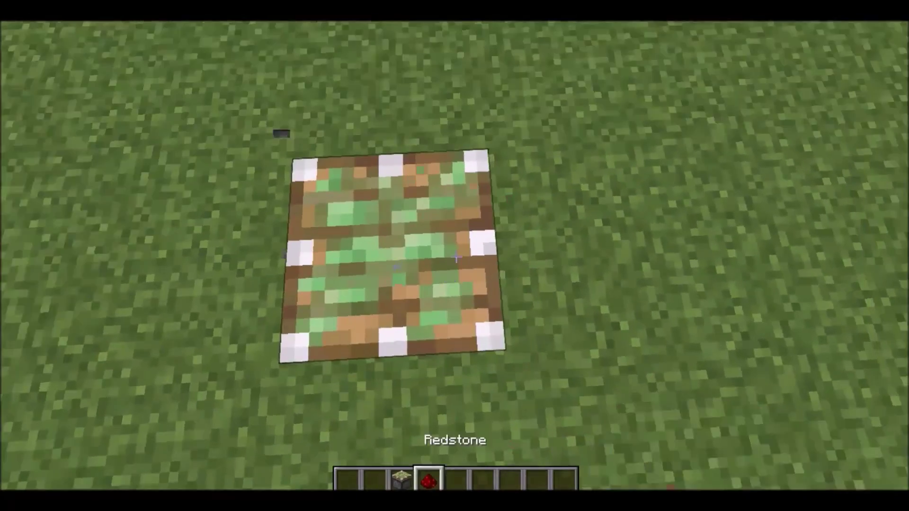
right_click(454, 256)
Step: Add a lever from the Redstone category to the fifth hotbar slot
key("e")
left_click(463, 206)
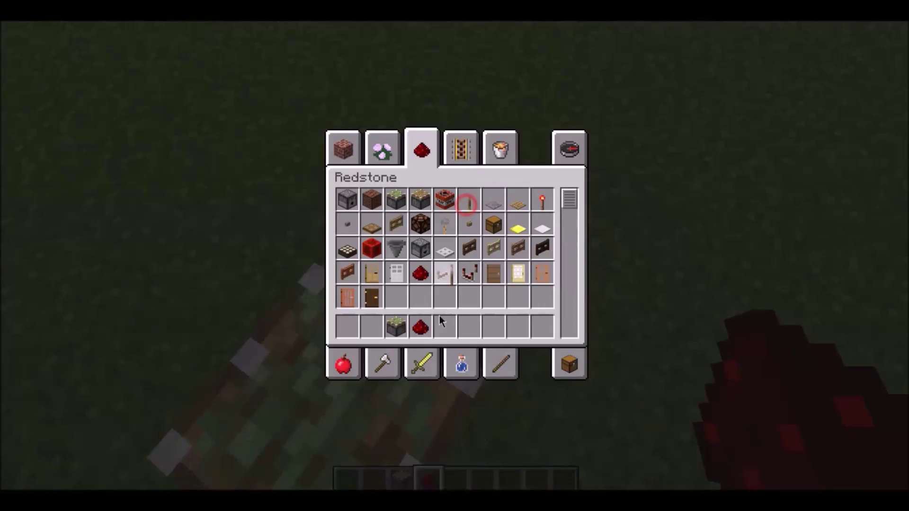
left_click(445, 327)
key("e")
Step: Place the lever on the grass next to the redstone dust and switch it on to power the piston
key("5")
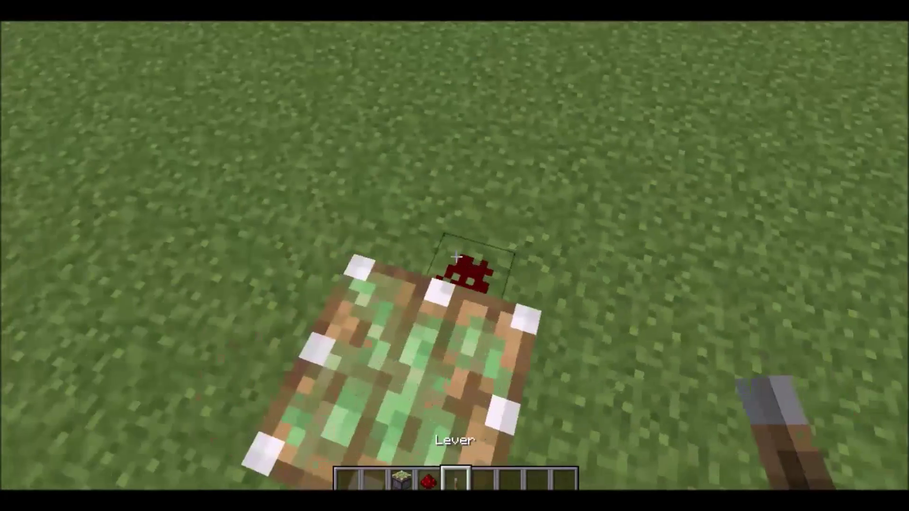
right_click(456, 257)
right_click(456, 257)
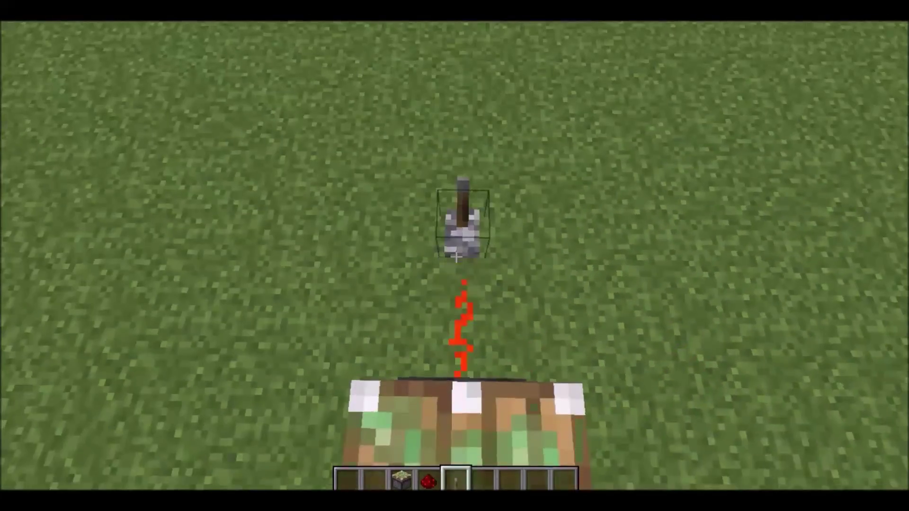